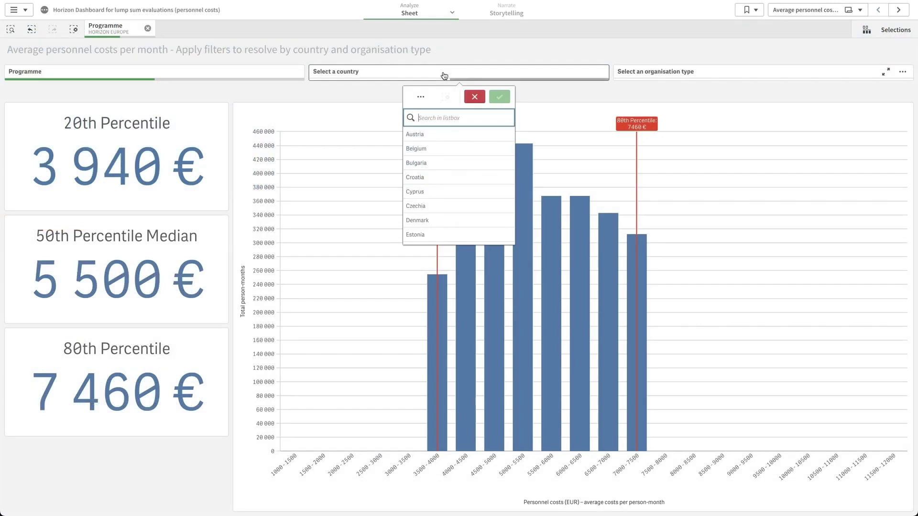
{"action": "type", "text": "swe"}
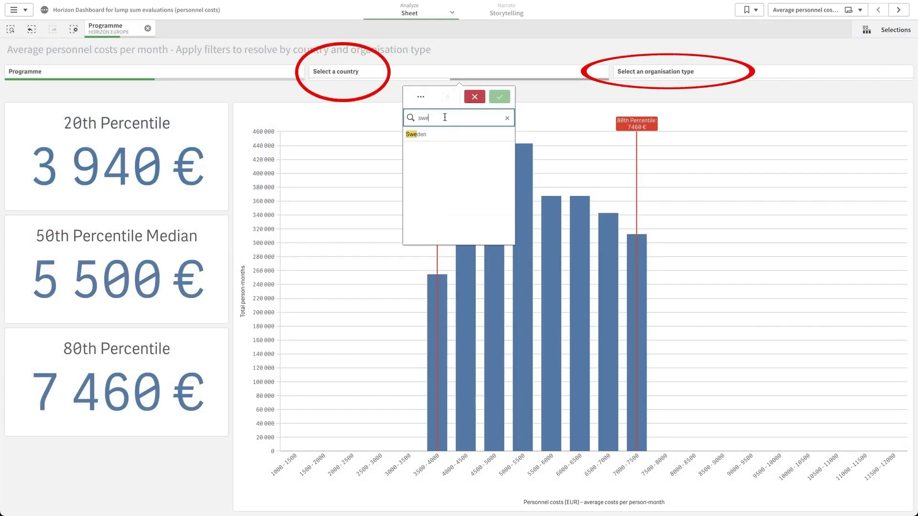
- Filter the country to Sweden
{"action": "left_click", "coordinate": [446, 134]}
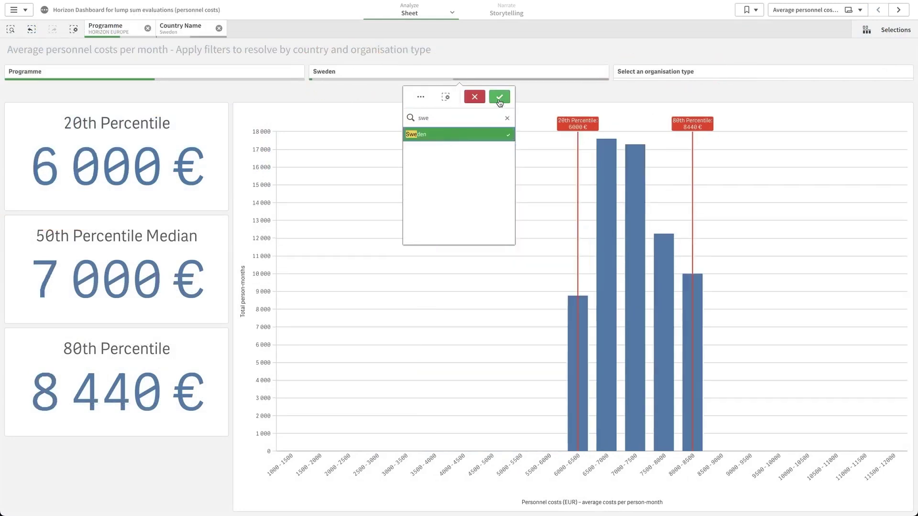
{"action": "left_click", "coordinate": [500, 98]}
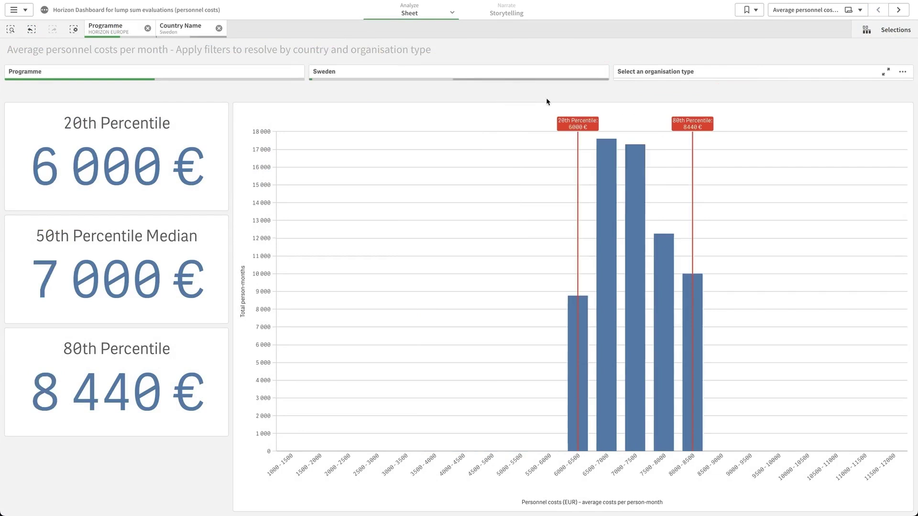
- Filter the organisation type to PRC - Private Companies
{"action": "left_click", "coordinate": [647, 75]}
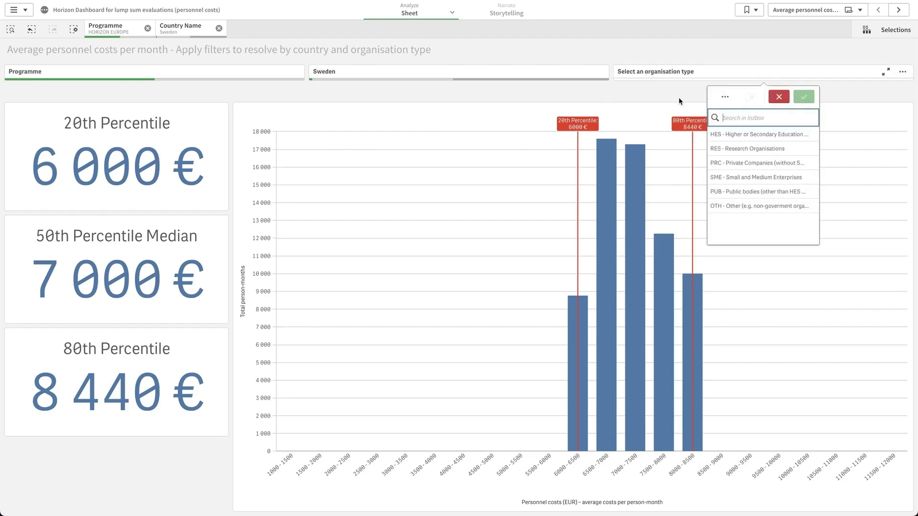
{"action": "left_click", "coordinate": [743, 165]}
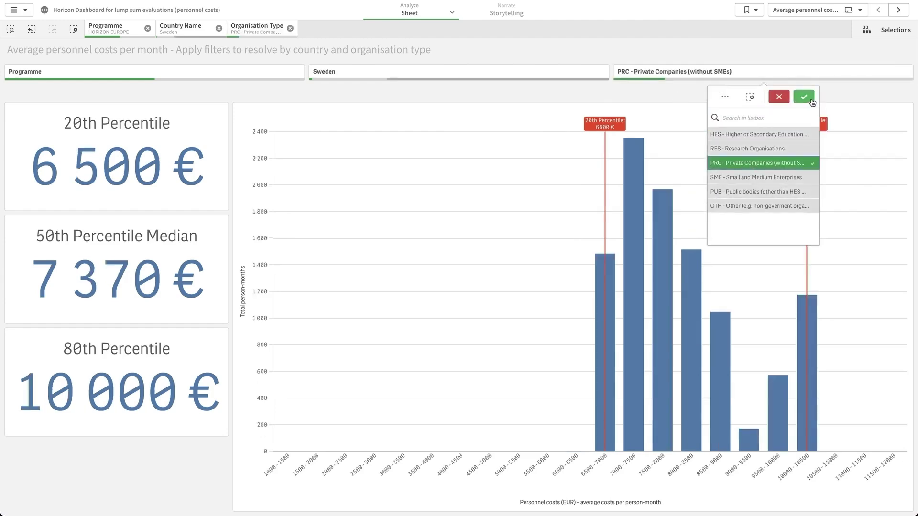
{"action": "left_click", "coordinate": [812, 101]}
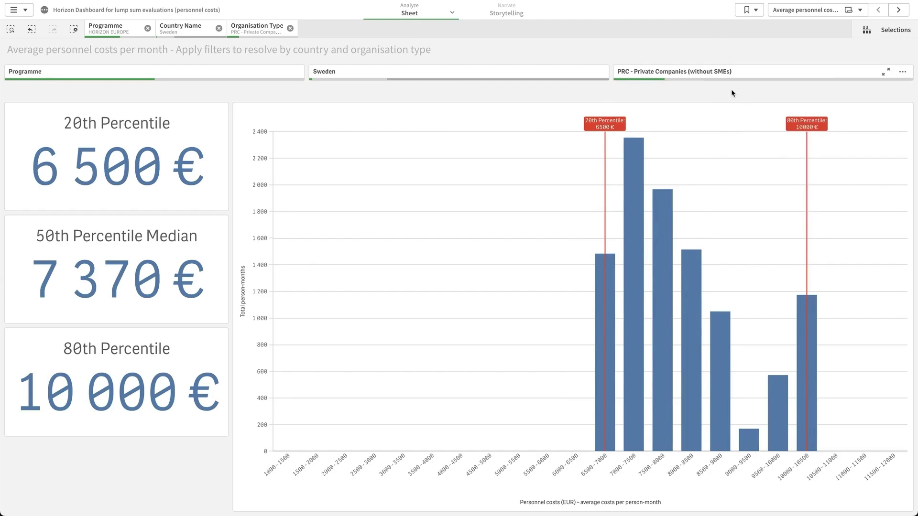
- Clear the current selections and filter the country to France
{"action": "key", "text": "ctrl+shift+d"}
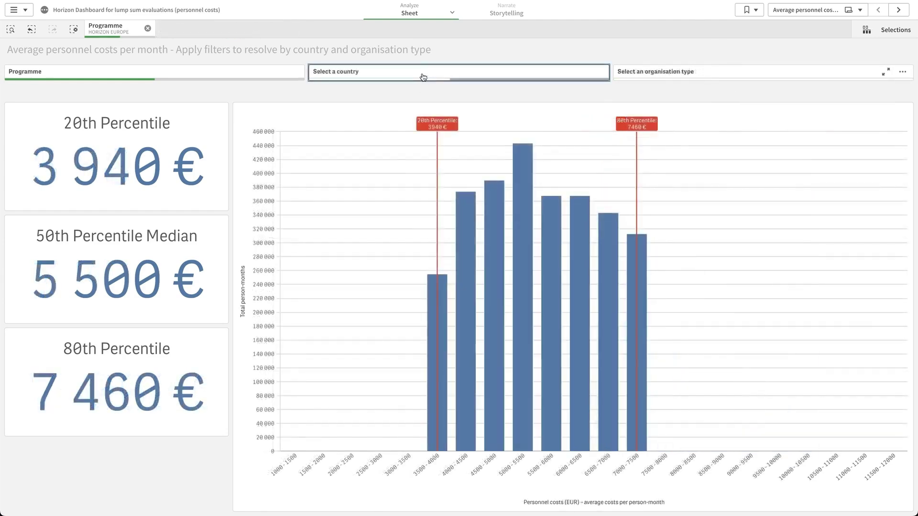
{"action": "left_click", "coordinate": [420, 76]}
{"action": "type", "text": "fra"}
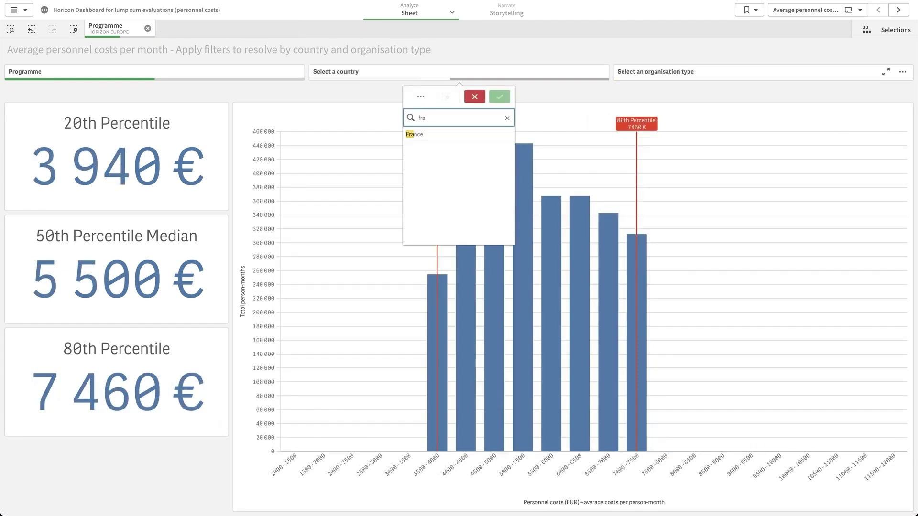
{"action": "left_click", "coordinate": [423, 134]}
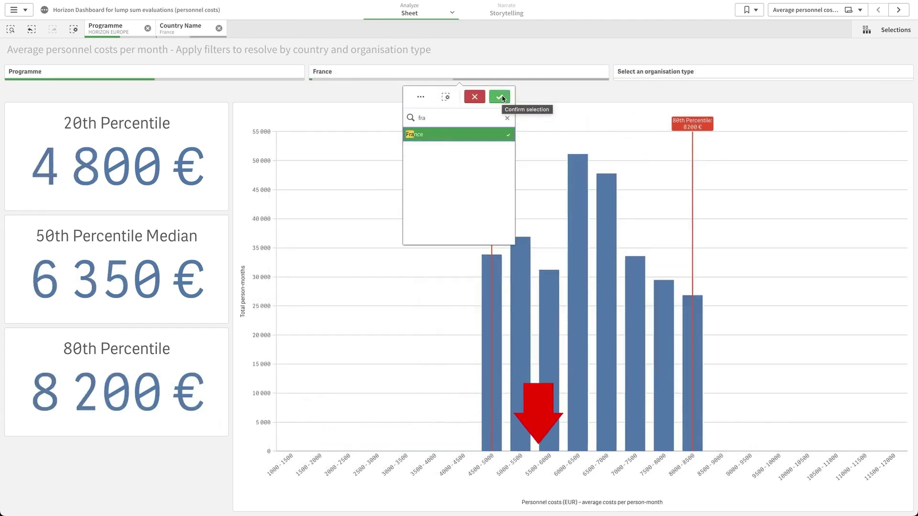
{"action": "left_click", "coordinate": [501, 98]}
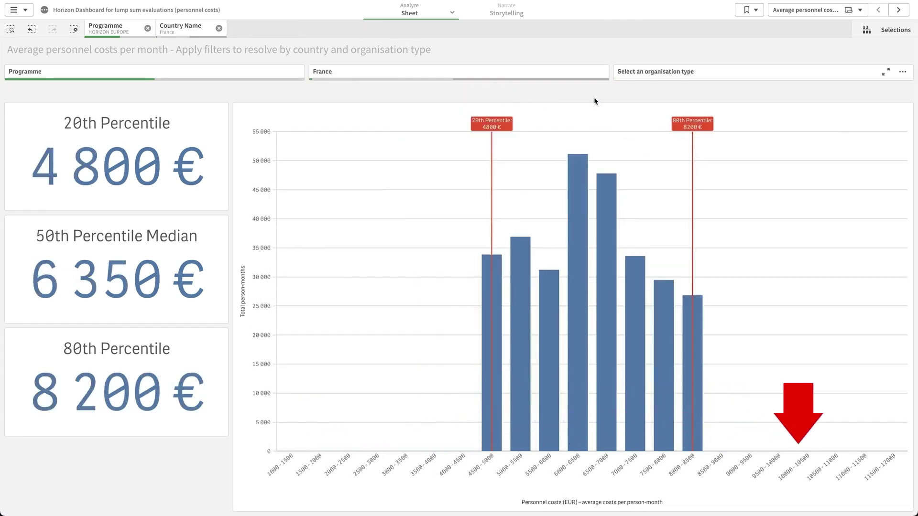
- Filter the organisation type to HES - Higher or Secondary Education Establishments
{"action": "left_click", "coordinate": [715, 73]}
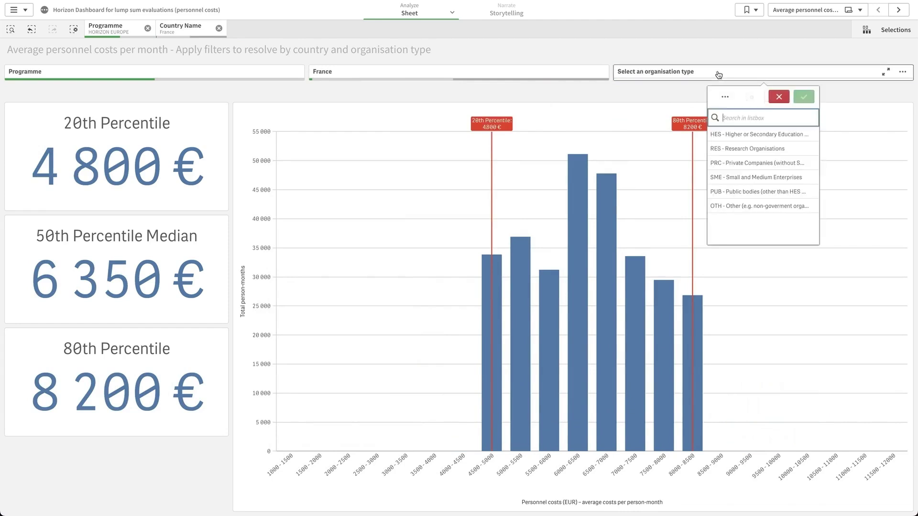
{"action": "left_click", "coordinate": [742, 136]}
{"action": "left_click", "coordinate": [805, 99]}
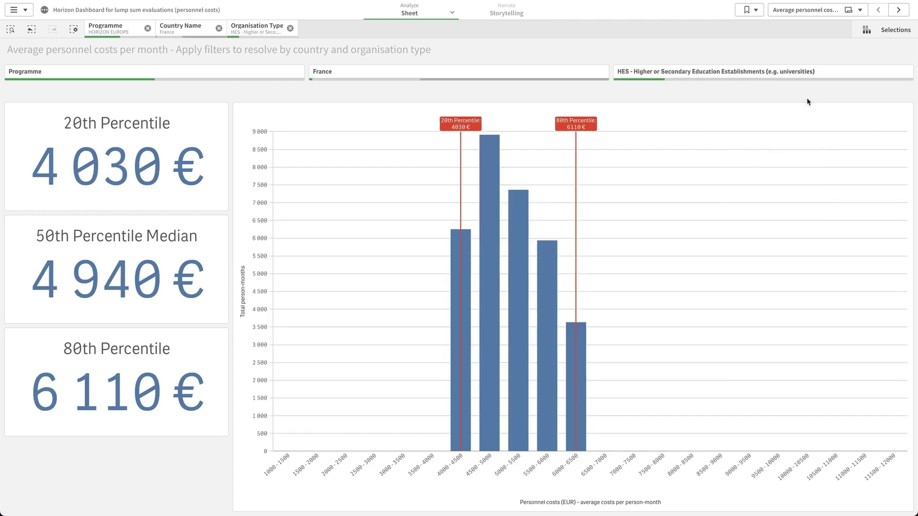
- Clear the current selections and filter the country to Poland
{"action": "key", "text": "ctrl+shift+d"}
{"action": "left_click", "coordinate": [504, 80]}
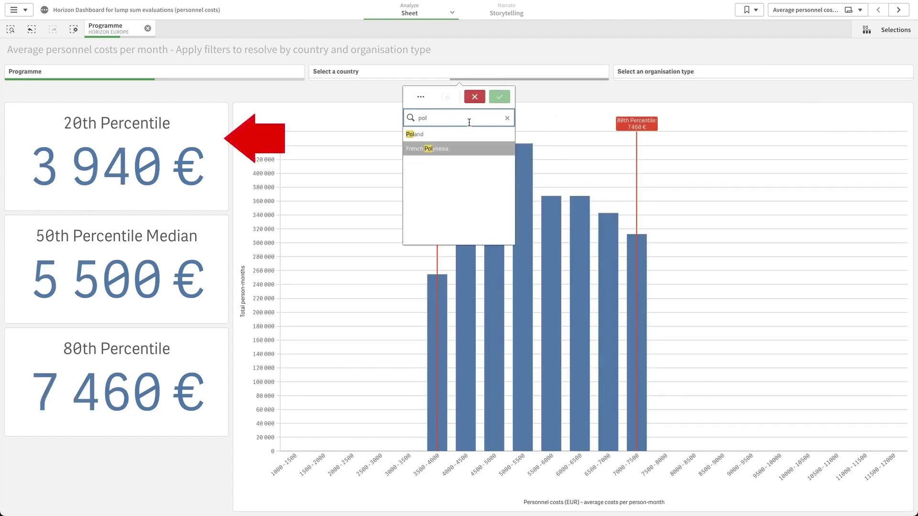
{"action": "left_click", "coordinate": [452, 133]}
{"action": "left_click", "coordinate": [504, 99]}
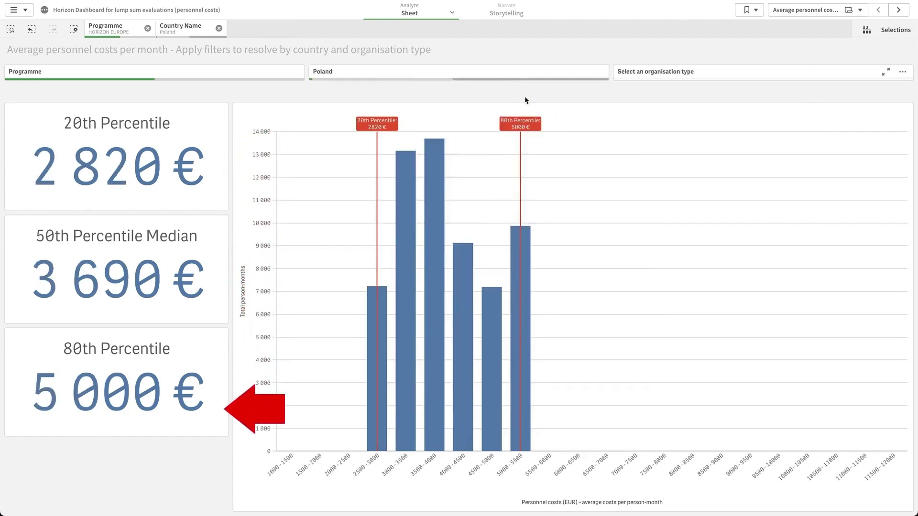
- Filter the organisation type to RES - Research Organisations
{"action": "left_click", "coordinate": [730, 78]}
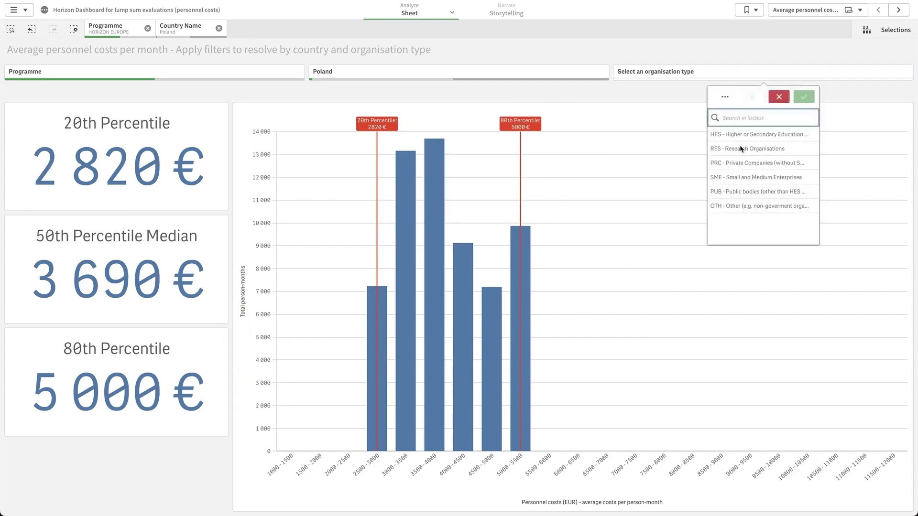
{"action": "left_click", "coordinate": [740, 148]}
{"action": "left_click", "coordinate": [803, 96]}
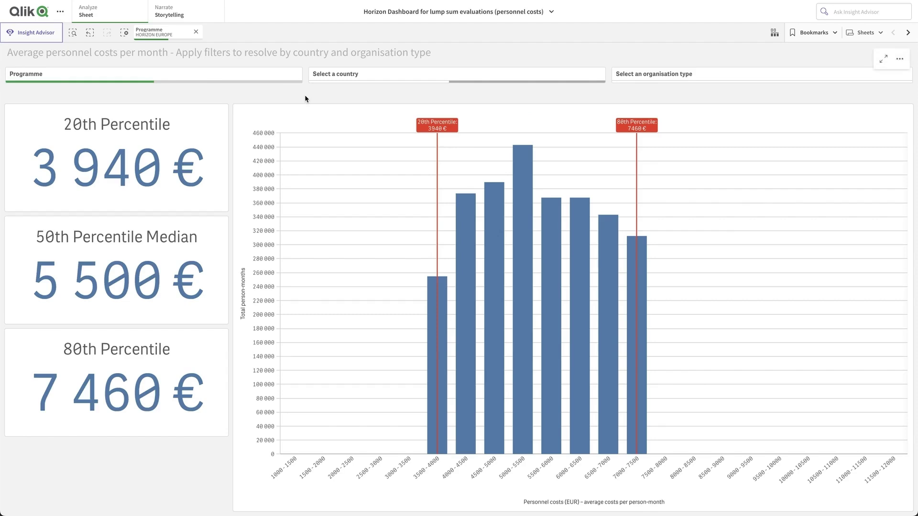
- Filter the country to Brazil
{"action": "left_click", "coordinate": [388, 73]}
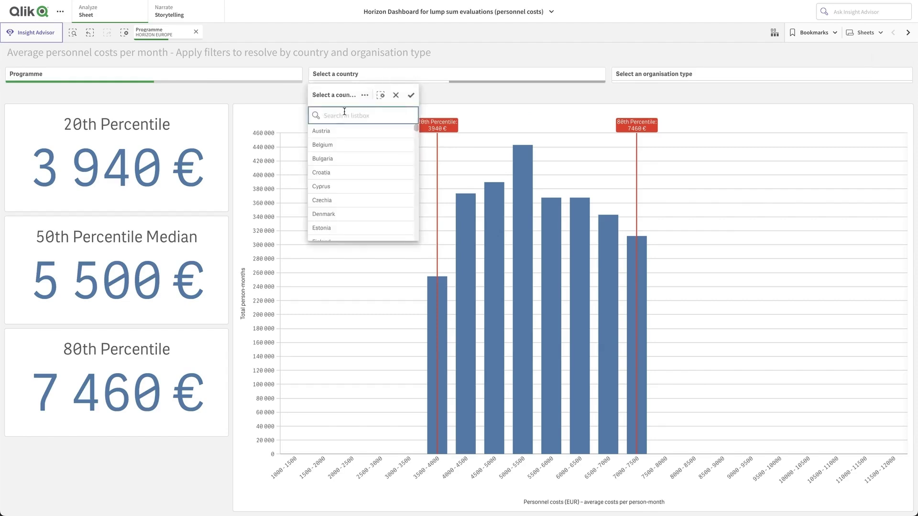
{"action": "type", "text": "br"}
{"action": "left_click", "coordinate": [344, 131]}
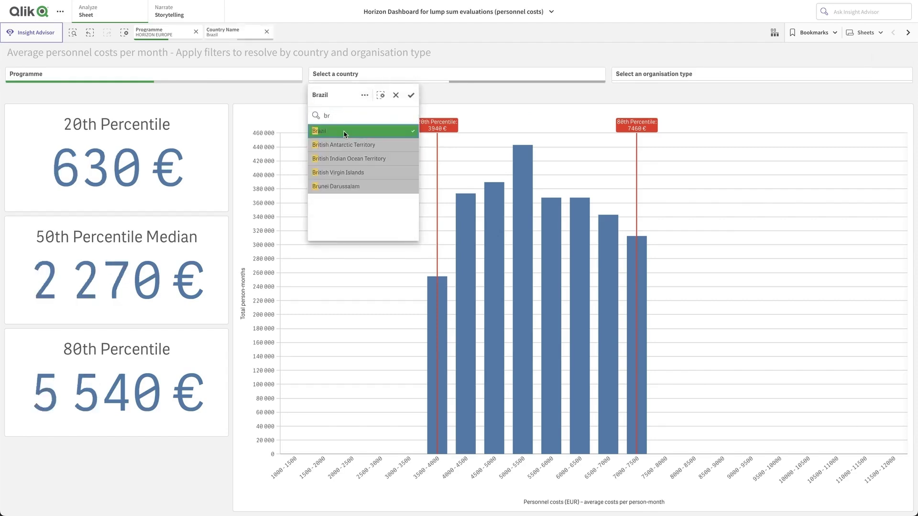
{"action": "left_click", "coordinate": [415, 95]}
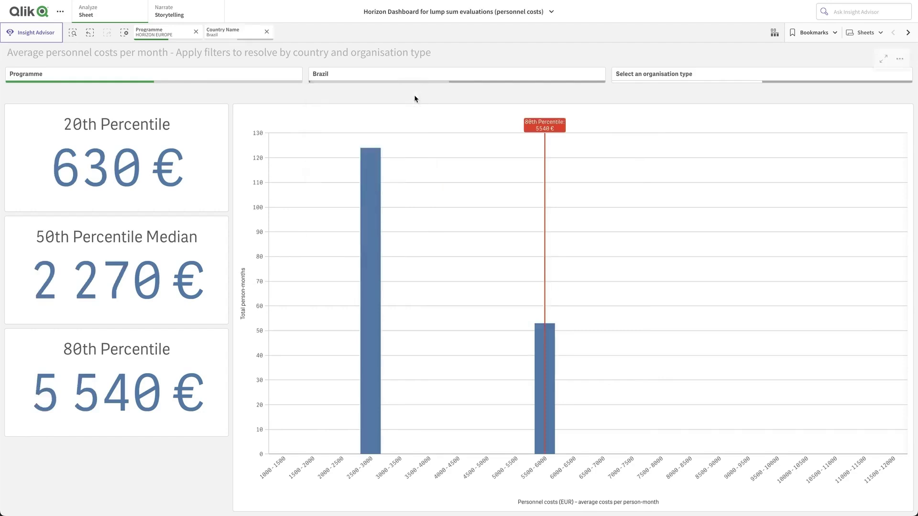
- Add H2020 to the programme filter alongside HORIZON EUROPE
{"action": "left_click", "coordinate": [224, 77]}
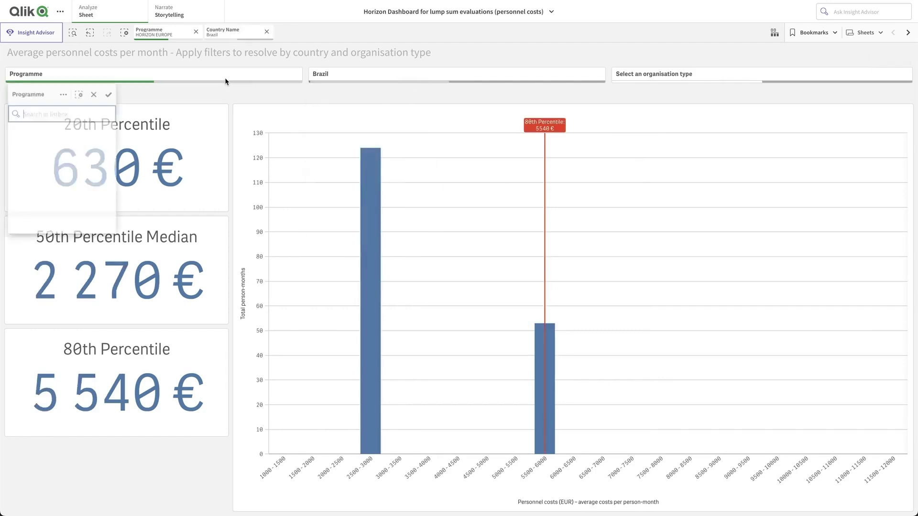
{"action": "left_click", "coordinate": [56, 146]}
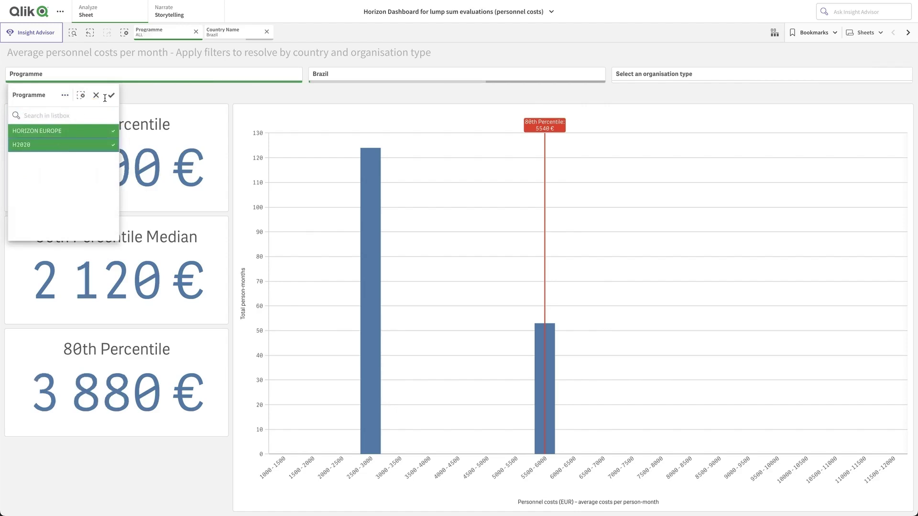
{"action": "left_click", "coordinate": [112, 95]}
{"action": "mouse_move", "coordinate": [574, 287]}
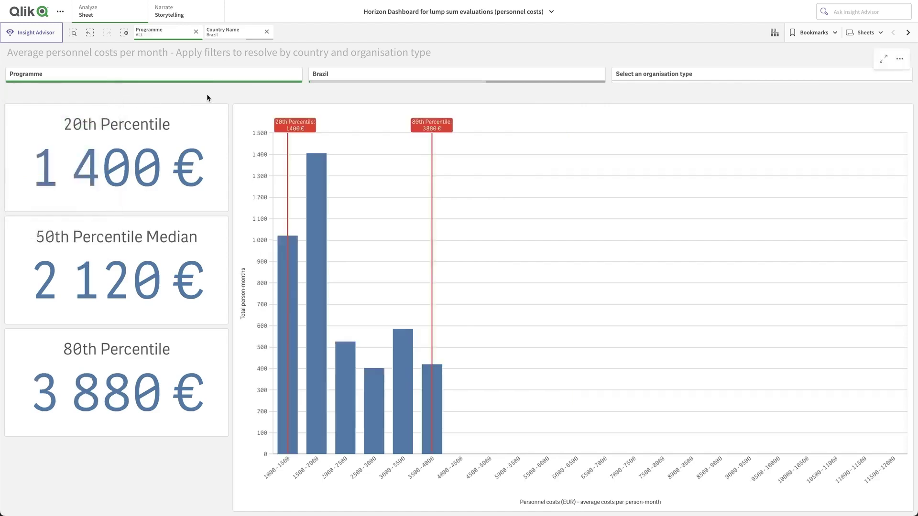